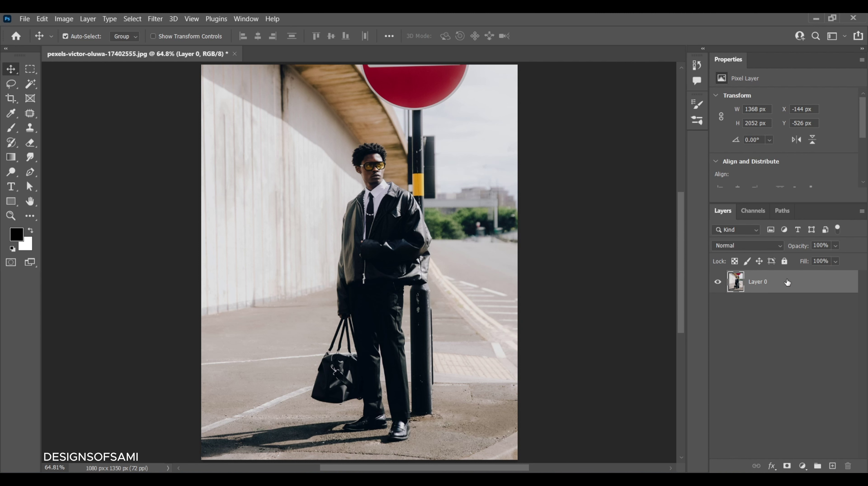
Step: Duplicate the photo layer twice and convert Layer 0 copy and Layer 0 copy 2 to smart objects
{"action": "key", "text": "ctrl+j"}
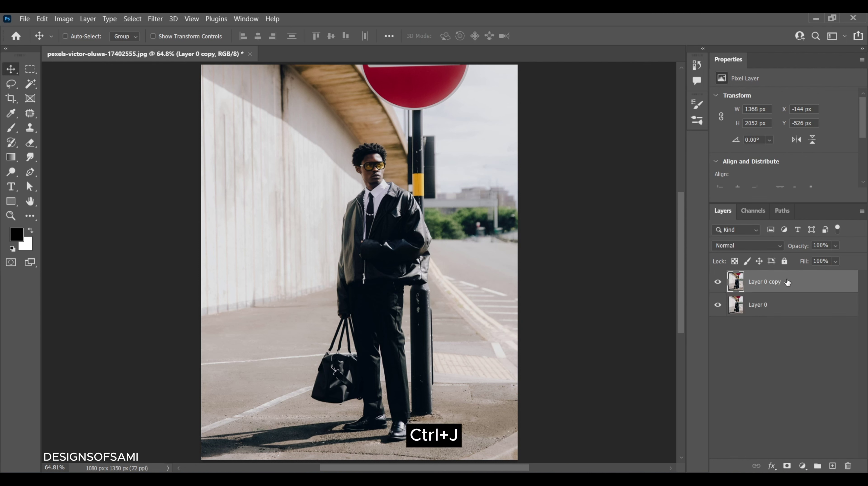
{"action": "key", "text": "ctrl+j"}
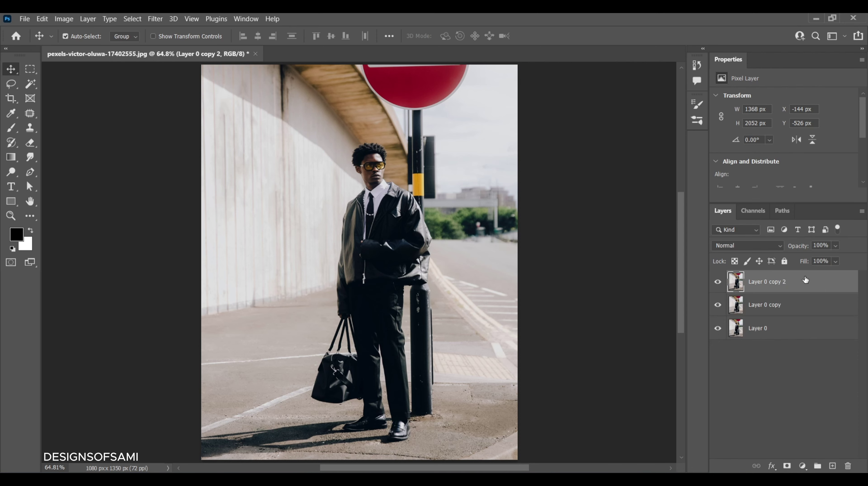
{"action": "right_click", "coordinate": [805, 283]}
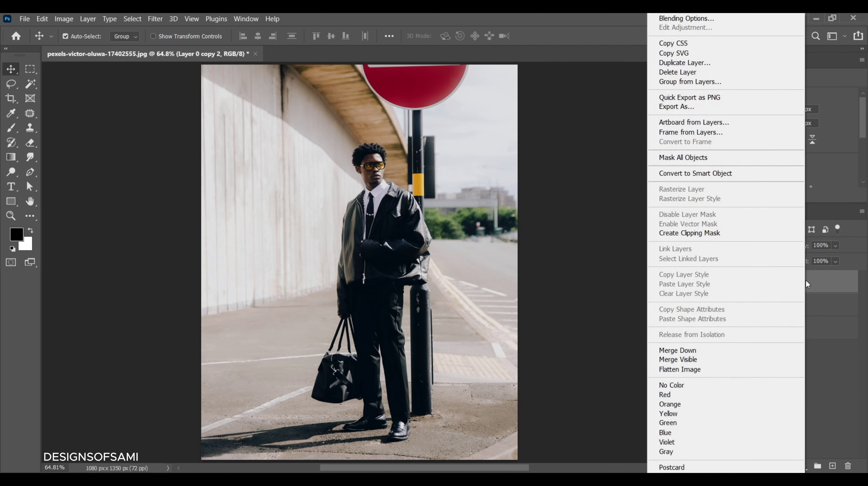
{"action": "left_click", "coordinate": [720, 174]}
{"action": "left_click", "coordinate": [800, 305]}
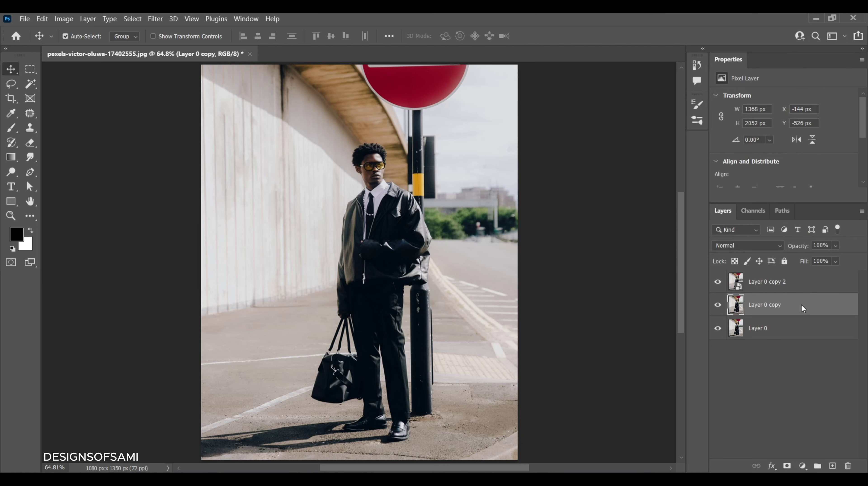
{"action": "right_click", "coordinate": [801, 304]}
{"action": "left_click", "coordinate": [728, 175]}
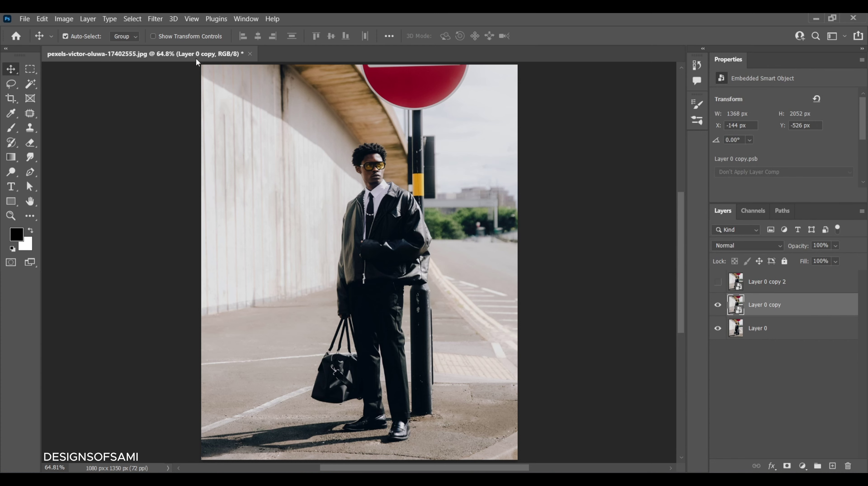
Step: Apply a Motion Blur smart filter with angle 0 and distance 150 pixels to Layer 0 copy
{"action": "left_click", "coordinate": [159, 20]}
{"action": "mouse_move", "coordinate": [204, 154]}
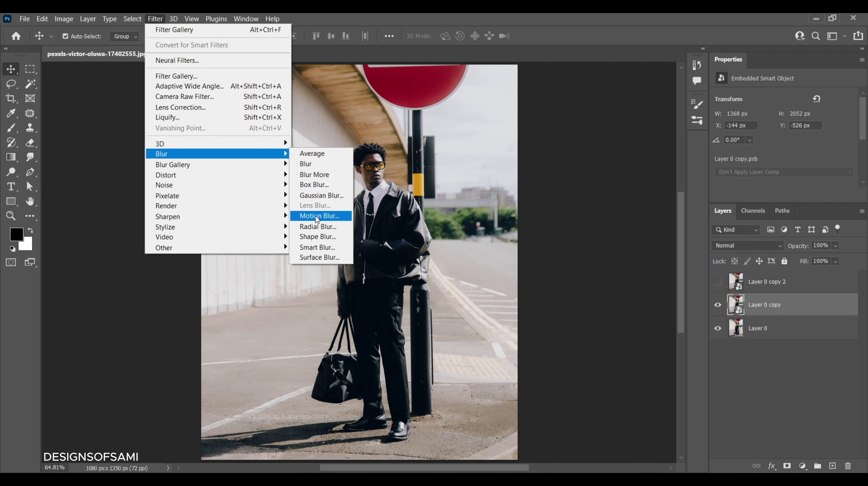
{"action": "left_click", "coordinate": [327, 217]}
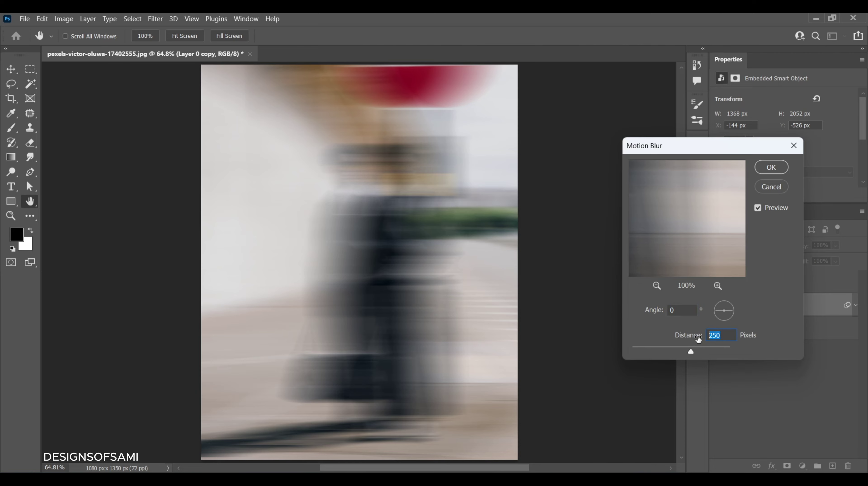
{"action": "type", "text": "150"}
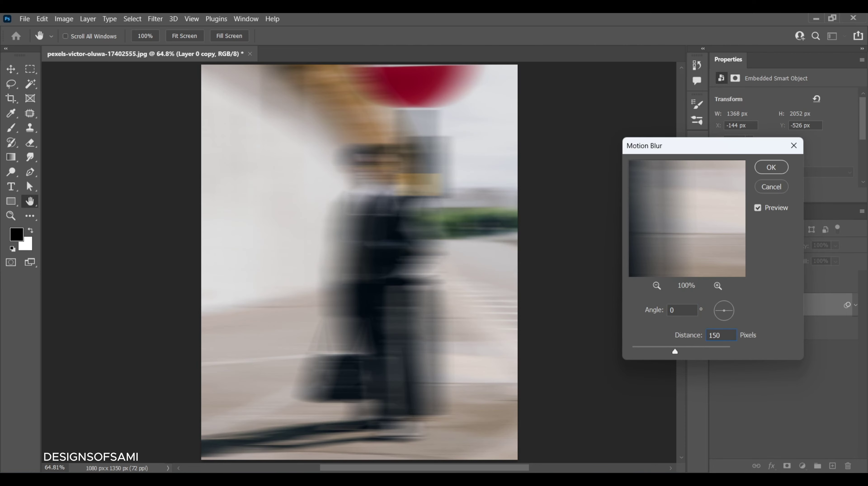
{"action": "left_click", "coordinate": [771, 168]}
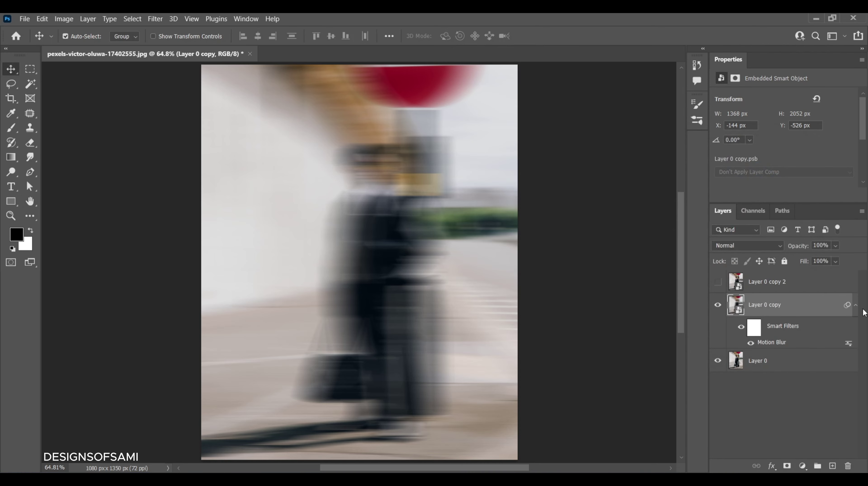
{"action": "left_click", "coordinate": [855, 305]}
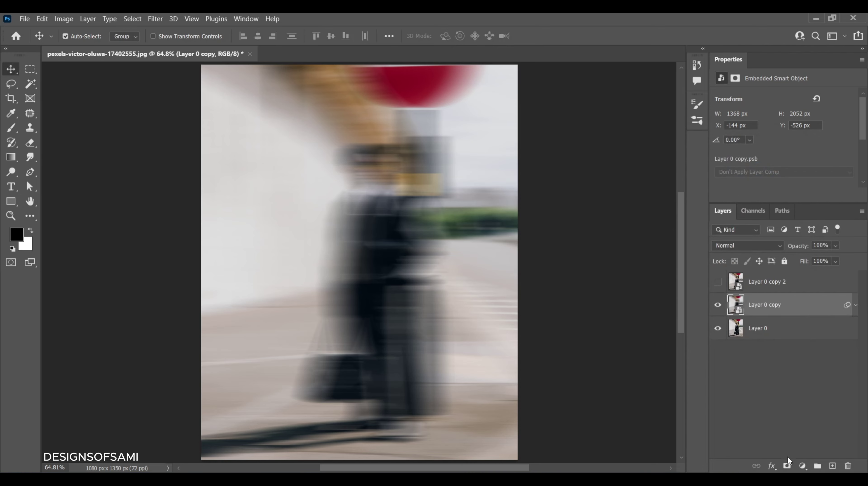
Step: Add a mask to Layer 0 copy and brush black over the man's face and jacket edge
{"action": "left_click", "coordinate": [786, 467]}
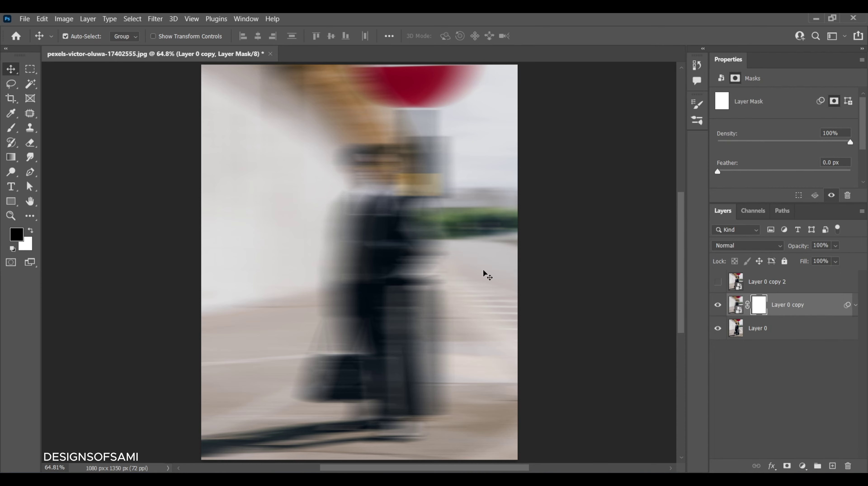
{"action": "left_click", "coordinate": [11, 128]}
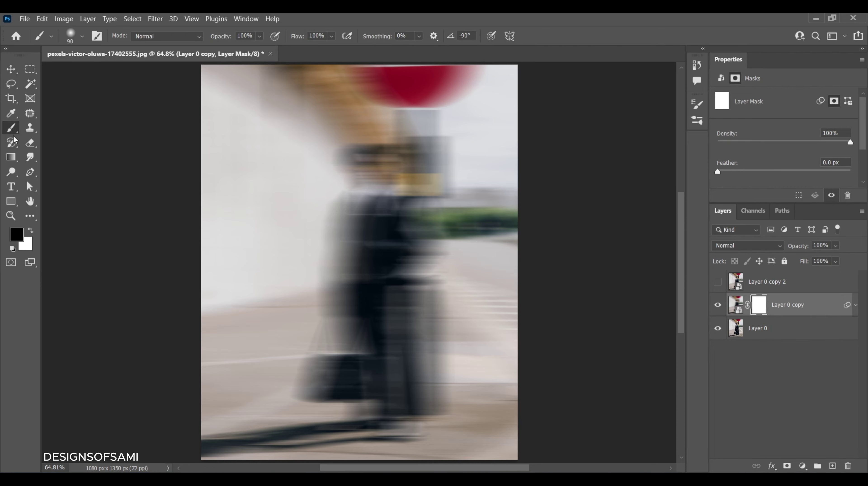
{"action": "left_click", "coordinate": [83, 37]}
{"action": "left_click", "coordinate": [83, 37]}
{"action": "mouse_move", "coordinate": [372, 167]}
{"action": "left_mouse_down"}
{"action": "mouse_move", "coordinate": [423, 251]}
{"action": "mouse_move", "coordinate": [388, 255]}
{"action": "mouse_move", "coordinate": [395, 263]}
{"action": "mouse_move", "coordinate": [383, 283]}
{"action": "mouse_move", "coordinate": [399, 297]}
{"action": "mouse_move", "coordinate": [393, 278]}
{"action": "mouse_move", "coordinate": [406, 414]}
{"action": "mouse_move", "coordinate": [391, 420]}
{"action": "mouse_move", "coordinate": [397, 433]}
{"action": "mouse_move", "coordinate": [375, 417]}
{"action": "mouse_move", "coordinate": [357, 428]}
{"action": "mouse_move", "coordinate": [374, 397]}
{"action": "mouse_move", "coordinate": [369, 283]}
{"action": "mouse_move", "coordinate": [407, 240]}
{"action": "mouse_move", "coordinate": [403, 269]}
{"action": "mouse_move", "coordinate": [420, 234]}
{"action": "mouse_move", "coordinate": [392, 201]}
{"action": "mouse_move", "coordinate": [414, 211]}
{"action": "mouse_move", "coordinate": [416, 235]}
{"action": "mouse_move", "coordinate": [383, 236]}
{"action": "mouse_move", "coordinate": [364, 206]}
{"action": "mouse_move", "coordinate": [354, 212]}
{"action": "mouse_move", "coordinate": [356, 247]}
{"action": "mouse_move", "coordinate": [360, 242]}
{"action": "mouse_move", "coordinate": [346, 293]}
{"action": "mouse_move", "coordinate": [355, 395]}
{"action": "mouse_move", "coordinate": [340, 364]}
{"action": "mouse_move", "coordinate": [337, 382]}
{"action": "mouse_move", "coordinate": [377, 416]}
{"action": "mouse_move", "coordinate": [353, 427]}
{"action": "mouse_move", "coordinate": [392, 378]}
{"action": "mouse_move", "coordinate": [385, 325]}
{"action": "mouse_move", "coordinate": [393, 279]}
{"action": "mouse_move", "coordinate": [409, 269]}
{"action": "mouse_move", "coordinate": [416, 246]}
{"action": "mouse_move", "coordinate": [410, 202]}
{"action": "left_mouse_up"}
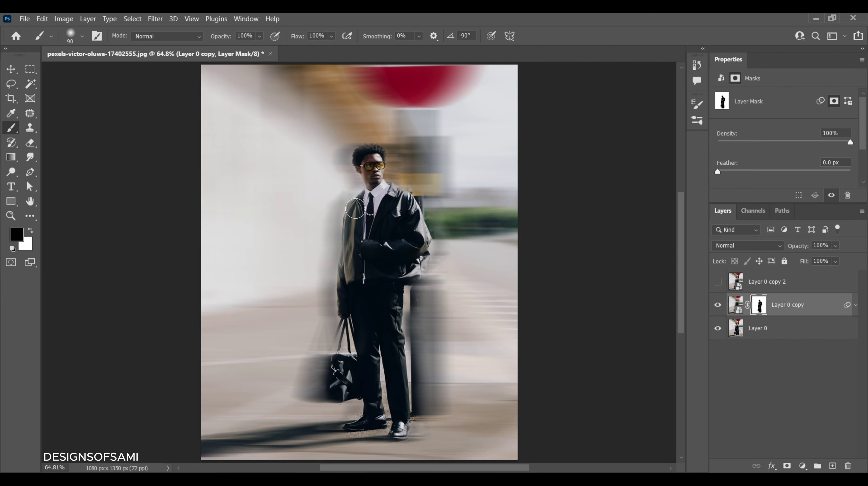
{"action": "left_click_drag", "start_coordinate": [356, 208], "coordinate": [371, 186]}
Step: Show Layer 0 copy 2 and apply a 250-pixel, angle 0 Motion Blur smart filter
{"action": "left_click", "coordinate": [785, 288]}
{"action": "left_click", "coordinate": [718, 283]}
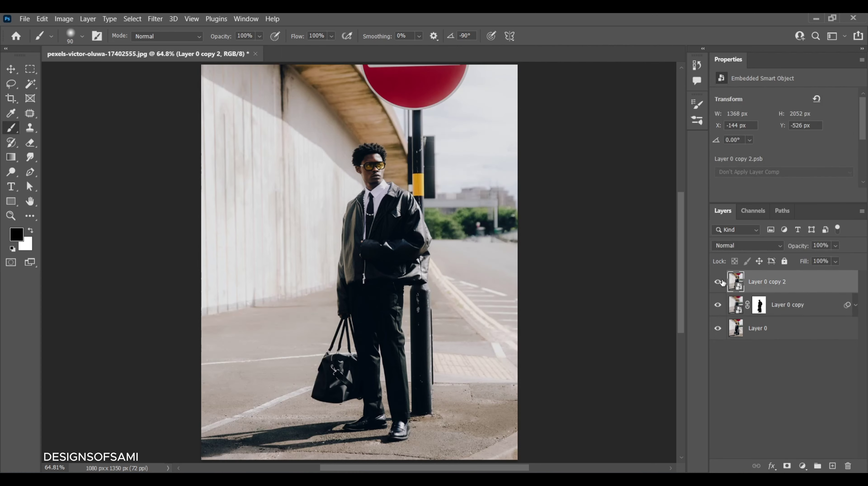
{"action": "left_click", "coordinate": [158, 20]}
{"action": "mouse_move", "coordinate": [203, 154]}
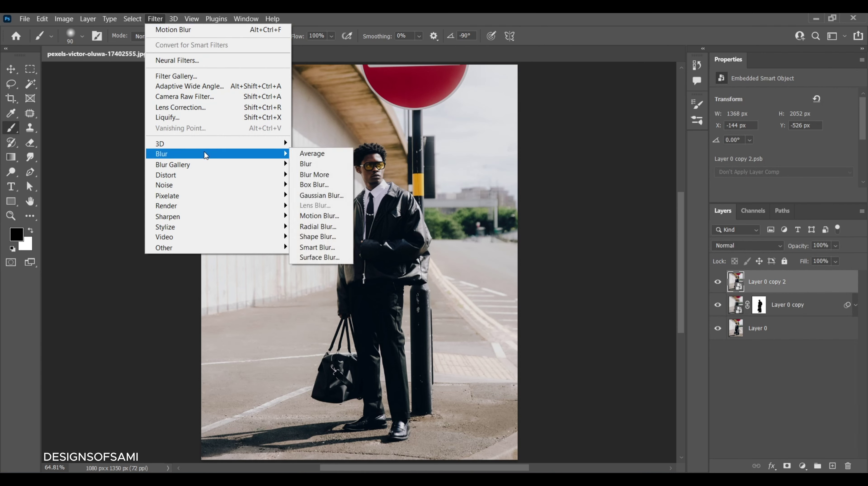
{"action": "left_click", "coordinate": [326, 219]}
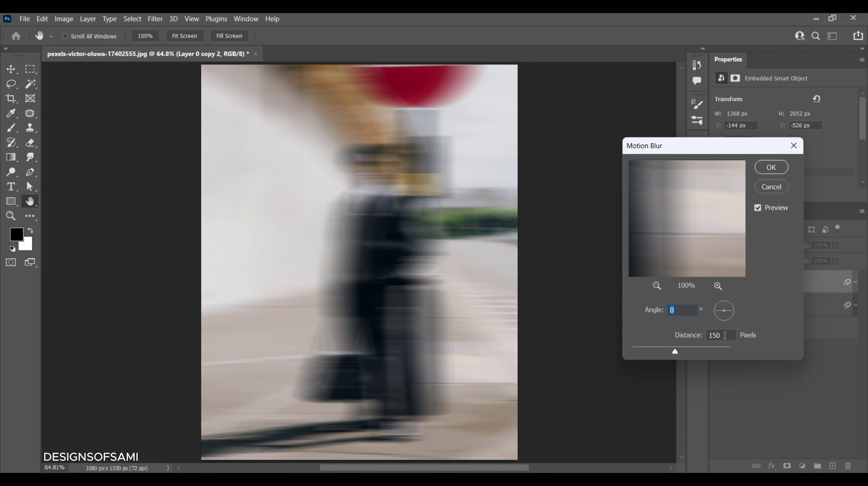
{"action": "type", "text": "25"}
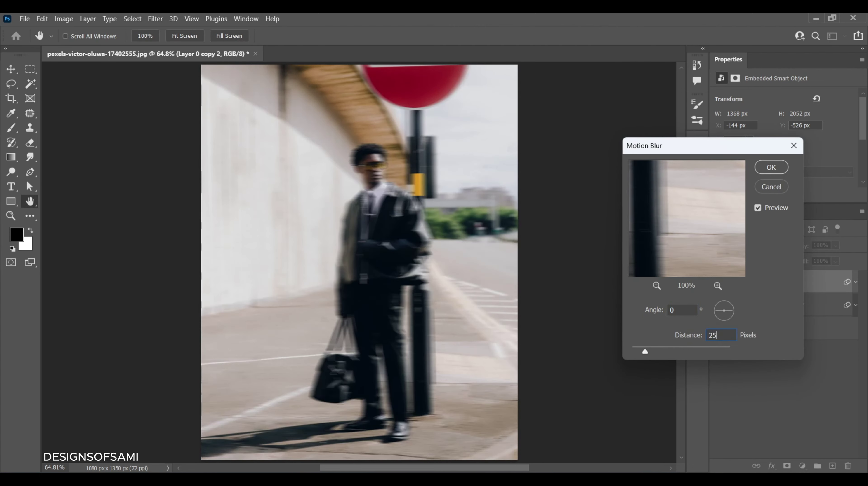
{"action": "type", "text": "0"}
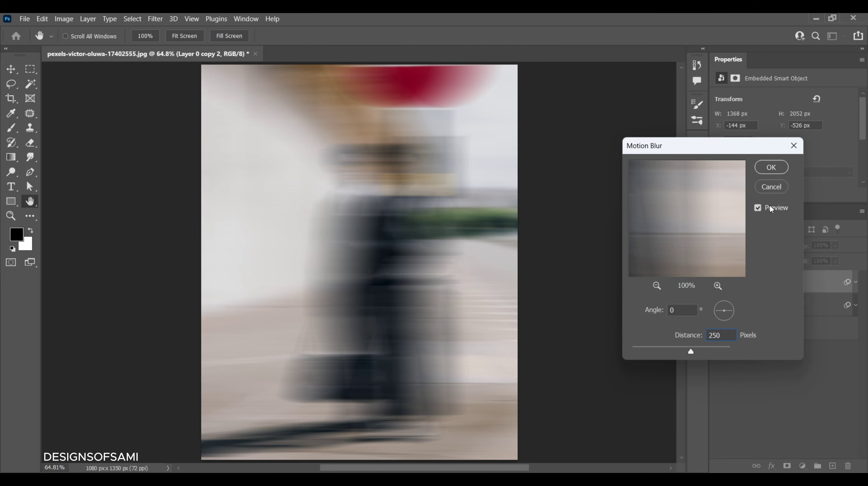
{"action": "left_click", "coordinate": [765, 170]}
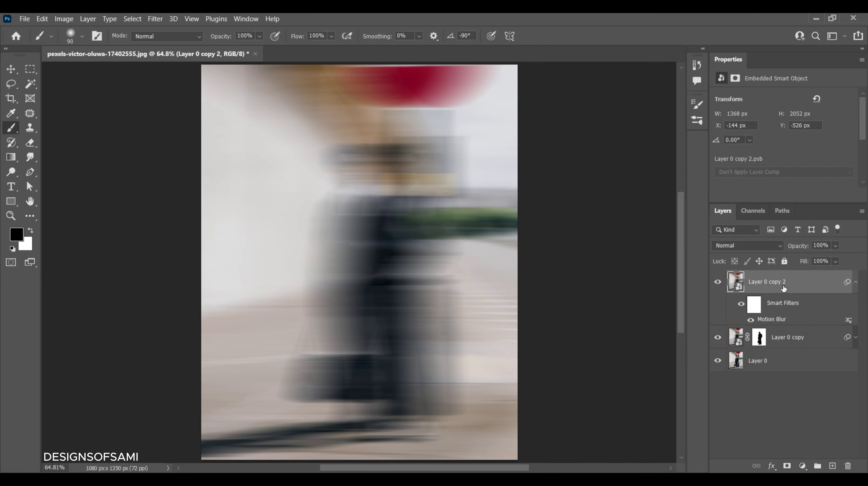
{"action": "left_click", "coordinate": [855, 283]}
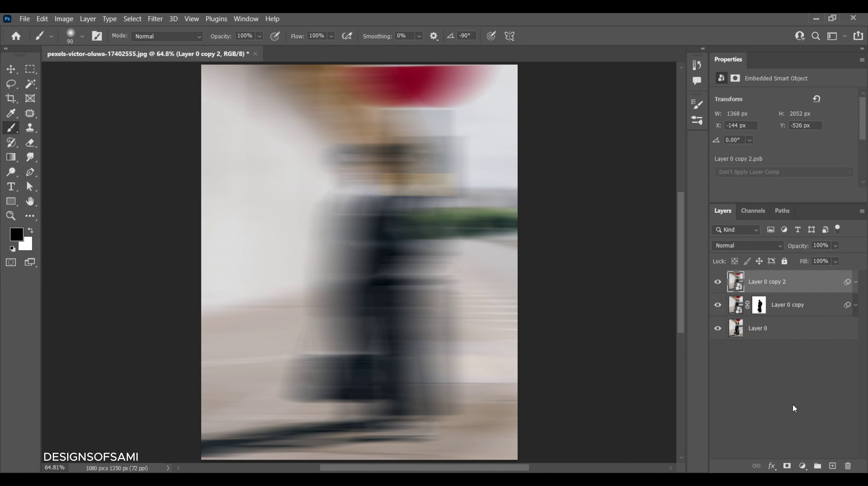
Step: Mask Layer 0 copy 2 and paint over the face, shoe, bag and both jacket edges
{"action": "left_click", "coordinate": [787, 466]}
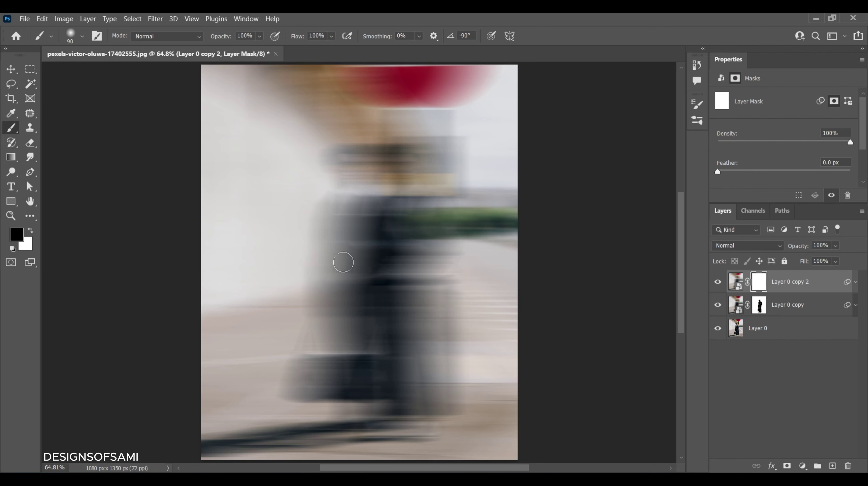
{"action": "mouse_move", "coordinate": [367, 177]}
{"action": "left_mouse_down"}
{"action": "mouse_move", "coordinate": [366, 187]}
{"action": "mouse_move", "coordinate": [369, 154]}
{"action": "mouse_move", "coordinate": [387, 197]}
{"action": "mouse_move", "coordinate": [425, 250]}
{"action": "mouse_move", "coordinate": [397, 258]}
{"action": "mouse_move", "coordinate": [384, 299]}
{"action": "mouse_move", "coordinate": [405, 407]}
{"action": "mouse_move", "coordinate": [396, 430]}
{"action": "mouse_move", "coordinate": [370, 301]}
{"action": "mouse_move", "coordinate": [397, 248]}
{"action": "mouse_move", "coordinate": [396, 204]}
{"action": "mouse_move", "coordinate": [400, 246]}
{"action": "mouse_move", "coordinate": [362, 204]}
{"action": "mouse_move", "coordinate": [344, 327]}
{"action": "mouse_move", "coordinate": [354, 376]}
{"action": "mouse_move", "coordinate": [361, 315]}
{"action": "mouse_move", "coordinate": [368, 330]}
{"action": "mouse_move", "coordinate": [369, 404]}
{"action": "mouse_move", "coordinate": [381, 417]}
{"action": "mouse_move", "coordinate": [354, 420]}
{"action": "left_mouse_up"}
{"action": "mouse_move", "coordinate": [346, 388]}
{"action": "left_mouse_down"}
{"action": "mouse_move", "coordinate": [335, 366]}
{"action": "mouse_move", "coordinate": [332, 383]}
{"action": "mouse_move", "coordinate": [337, 363]}
{"action": "mouse_move", "coordinate": [337, 396]}
{"action": "mouse_move", "coordinate": [364, 383]}
{"action": "mouse_move", "coordinate": [353, 350]}
{"action": "left_mouse_up"}
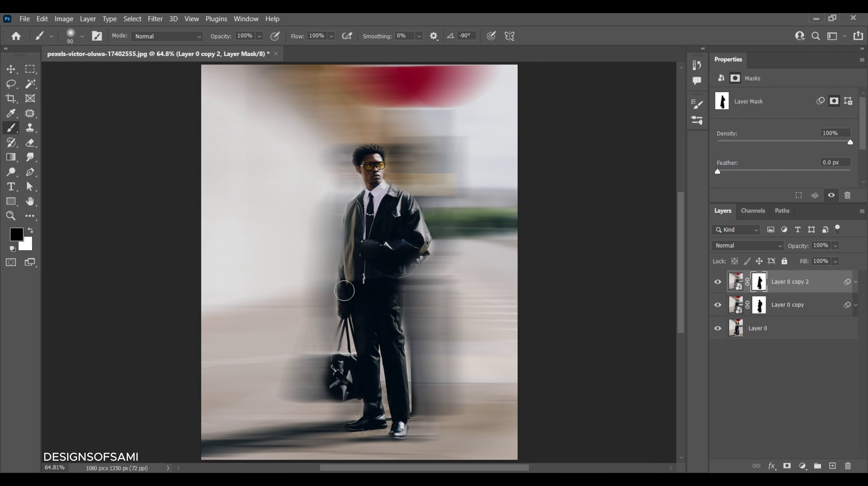
{"action": "mouse_move", "coordinate": [344, 291]}
{"action": "left_mouse_down"}
{"action": "mouse_move", "coordinate": [361, 208]}
{"action": "mouse_move", "coordinate": [353, 217]}
{"action": "left_mouse_up"}
{"action": "mouse_move", "coordinate": [384, 205]}
{"action": "left_mouse_down"}
{"action": "mouse_move", "coordinate": [417, 231]}
{"action": "mouse_move", "coordinate": [414, 264]}
{"action": "mouse_move", "coordinate": [371, 279]}
{"action": "mouse_move", "coordinate": [351, 233]}
{"action": "mouse_move", "coordinate": [352, 267]}
{"action": "mouse_move", "coordinate": [364, 252]}
{"action": "mouse_move", "coordinate": [366, 303]}
{"action": "mouse_move", "coordinate": [384, 322]}
{"action": "mouse_move", "coordinate": [399, 433]}
{"action": "mouse_move", "coordinate": [365, 427]}
{"action": "mouse_move", "coordinate": [362, 357]}
{"action": "mouse_move", "coordinate": [337, 396]}
{"action": "mouse_move", "coordinate": [343, 366]}
{"action": "left_mouse_up"}
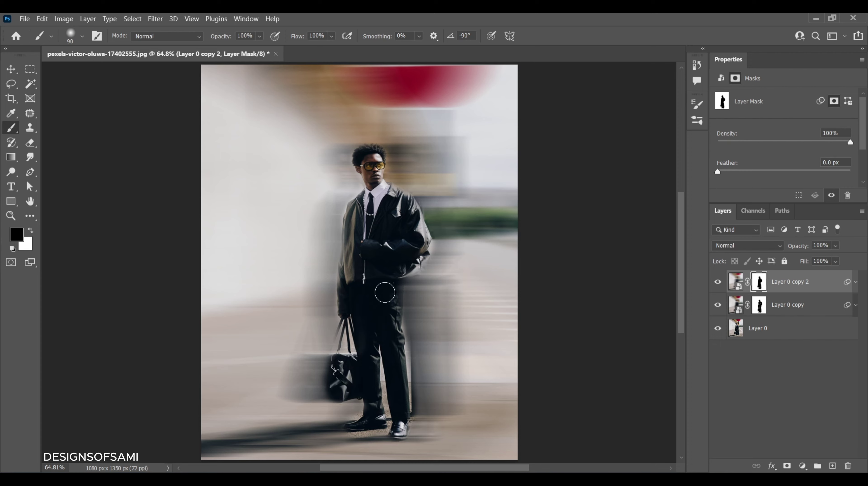
{"action": "left_click", "coordinate": [11, 69]}
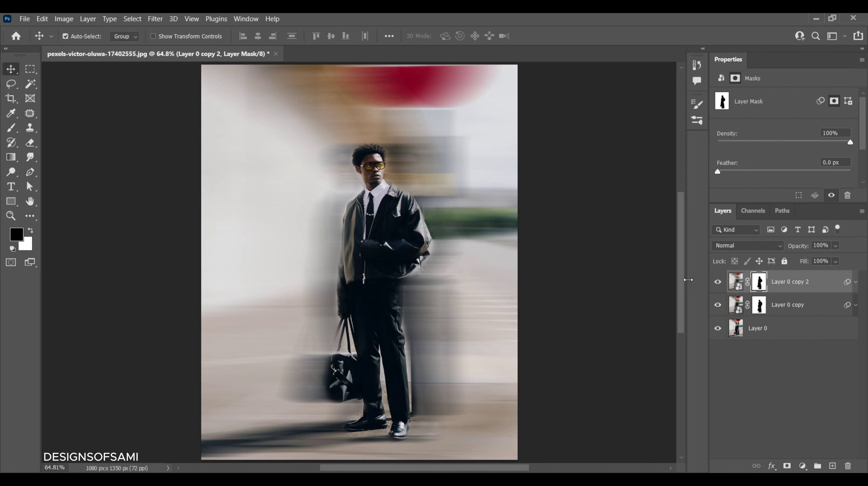
Step: Group all three layers as Group 1 and convert the group into a smart object
{"action": "key", "text": "shift"}
{"action": "left_click", "coordinate": [807, 333], "text": "shift"}
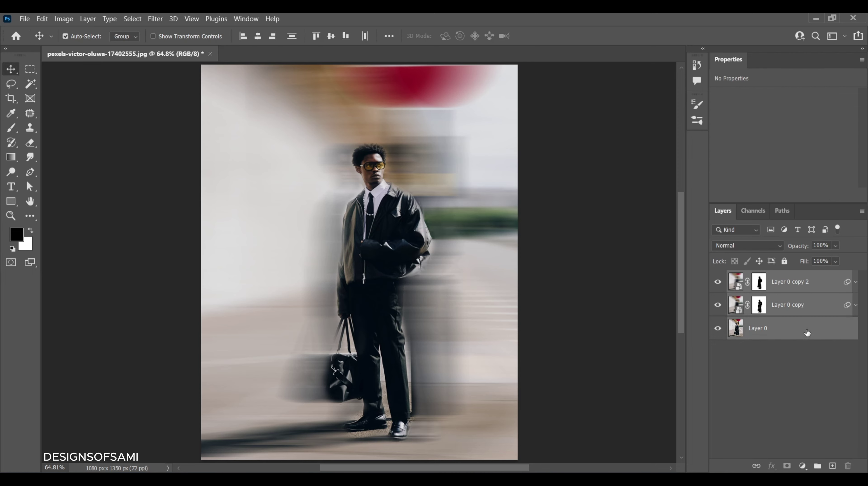
{"action": "key", "text": "ctrl+g"}
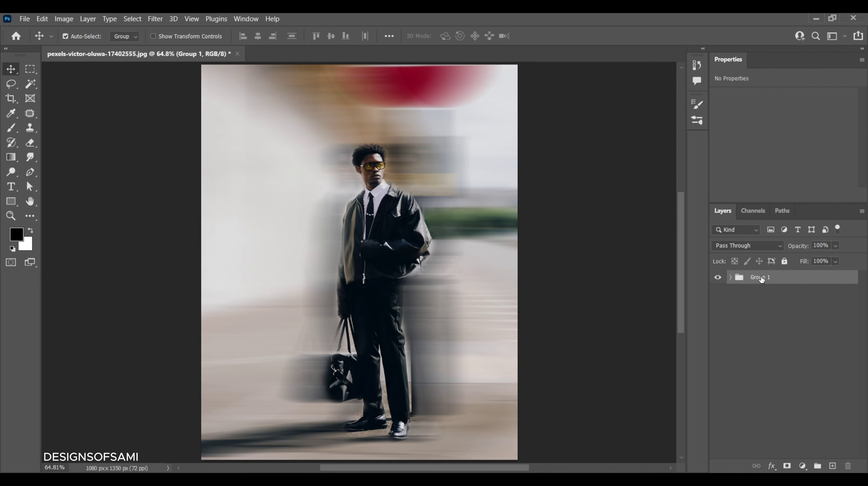
{"action": "right_click", "coordinate": [783, 280]}
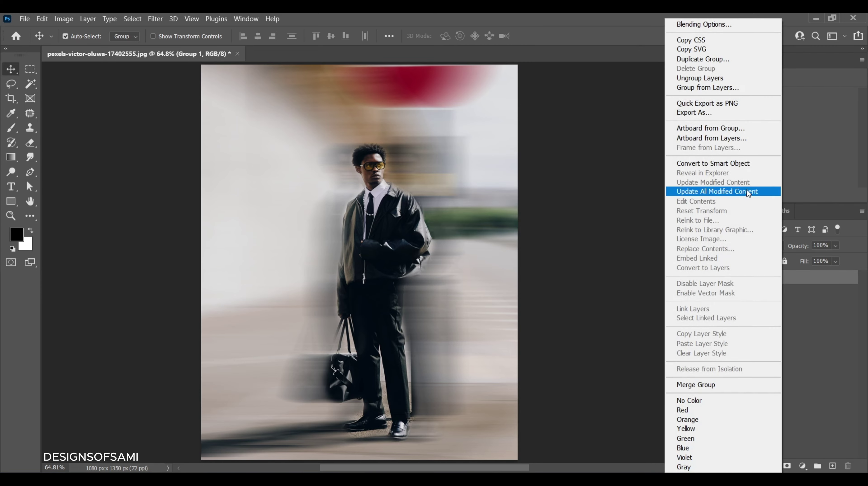
{"action": "left_click", "coordinate": [738, 165]}
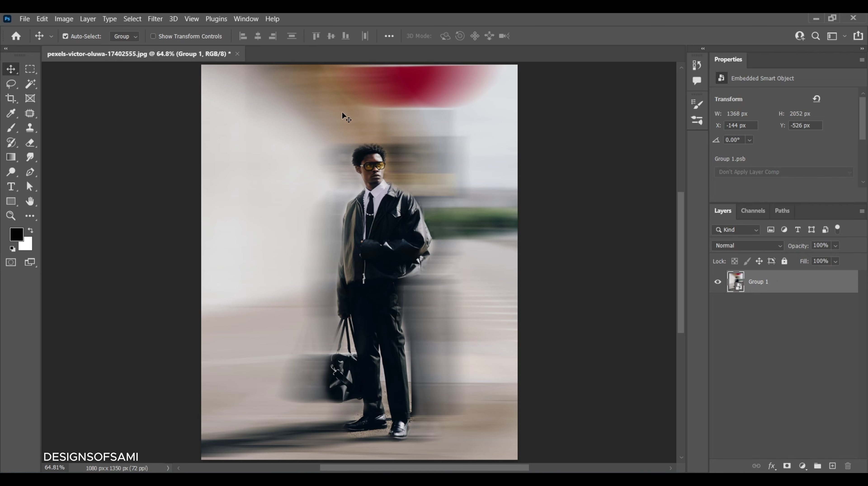
{"action": "left_click", "coordinate": [156, 19]}
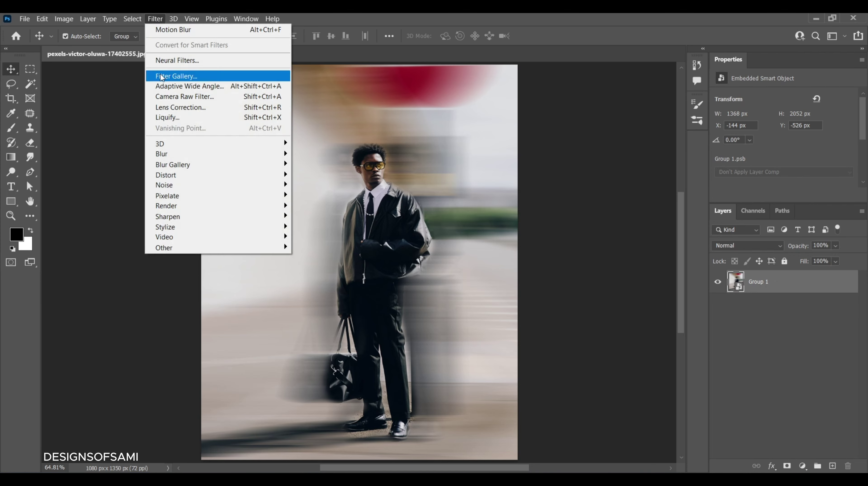
Step: In the Filter Gallery, set Sketch > Halftone Pattern to Line type, size 2, contrast 10
{"action": "left_click", "coordinate": [201, 77]}
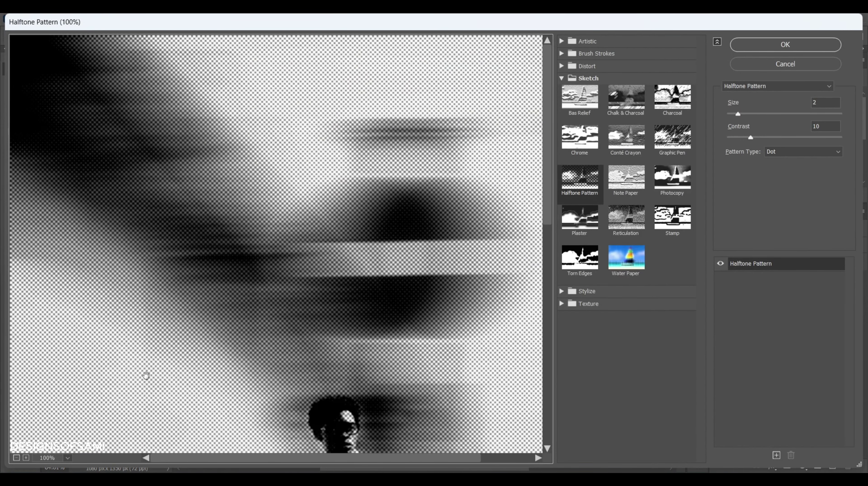
{"action": "left_click", "coordinate": [16, 458]}
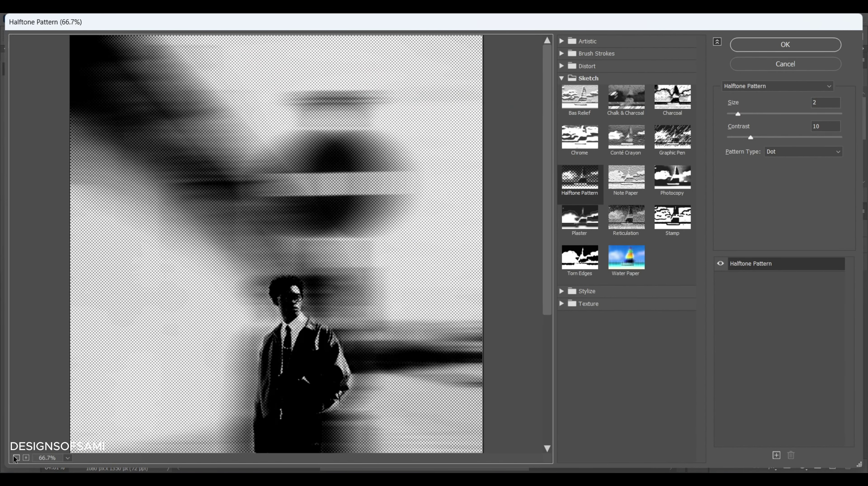
{"action": "left_click_drag", "start_coordinate": [273, 336], "coordinate": [284, 291]}
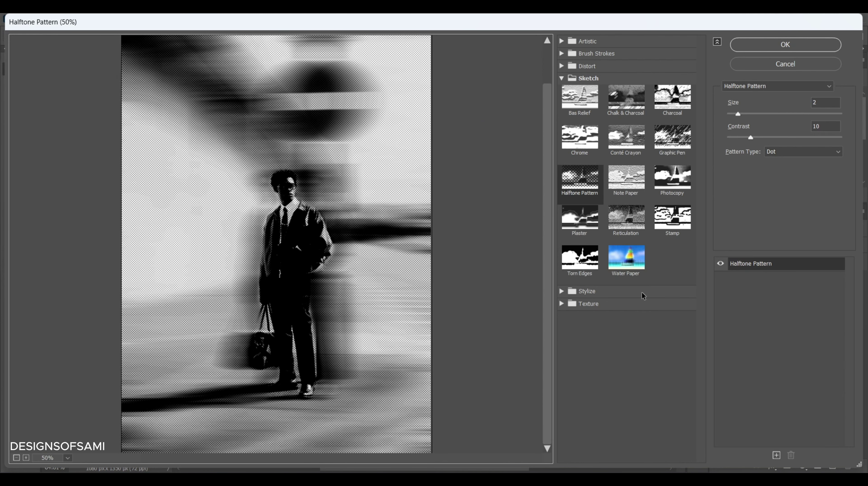
{"action": "left_click", "coordinate": [565, 79]}
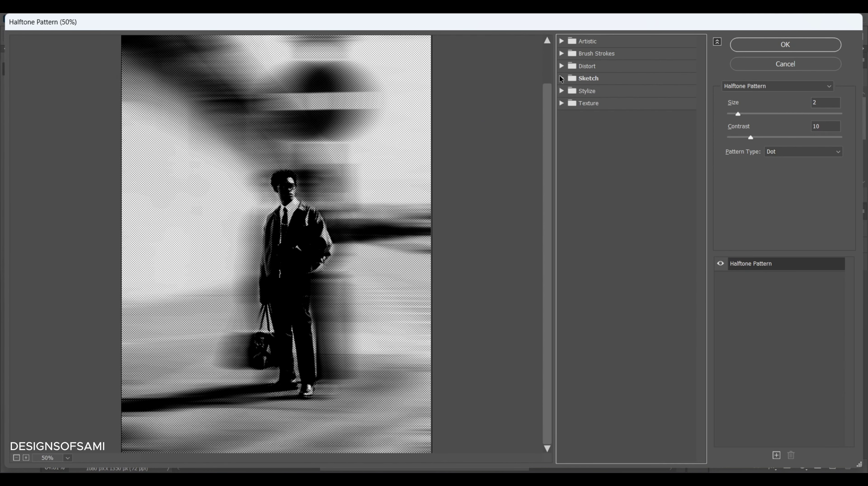
{"action": "left_click", "coordinate": [562, 79]}
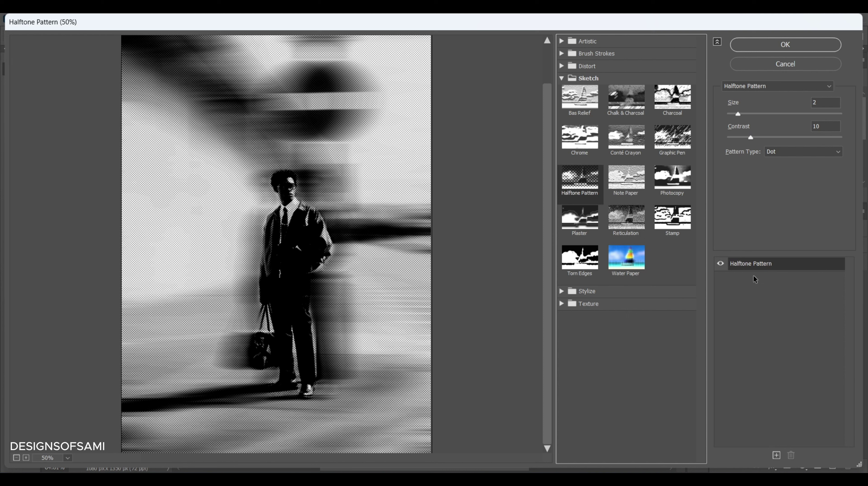
{"action": "left_click", "coordinate": [790, 150]}
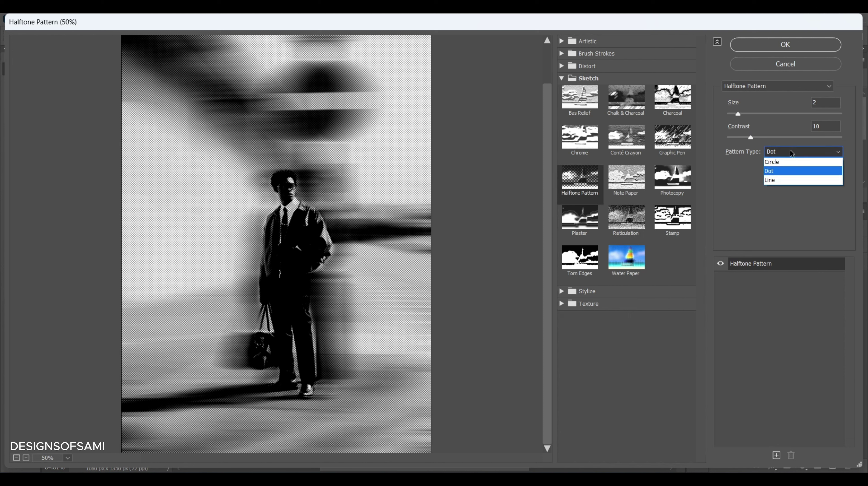
{"action": "left_click", "coordinate": [778, 181]}
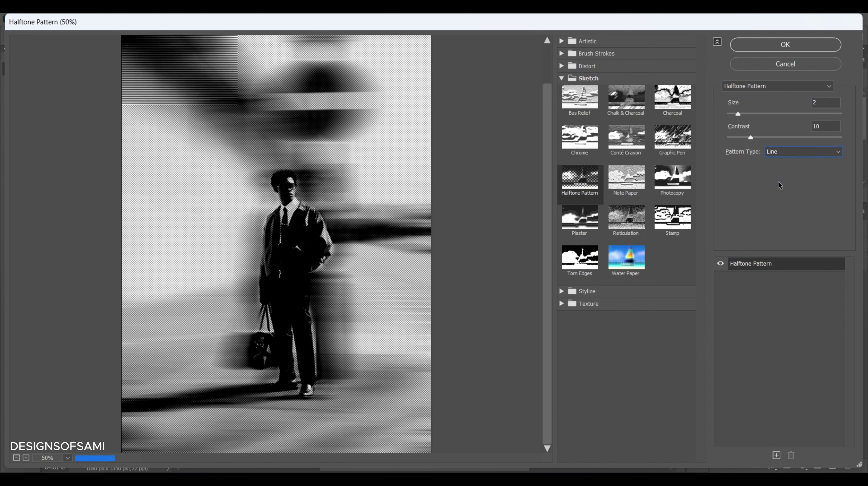
{"action": "left_click", "coordinate": [824, 127]}
{"action": "left_click", "coordinate": [818, 104]}
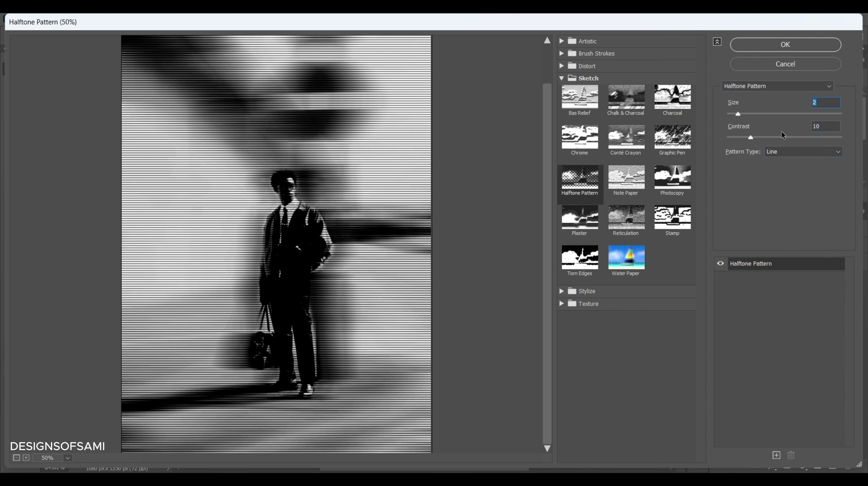
{"action": "left_click", "coordinate": [561, 78]}
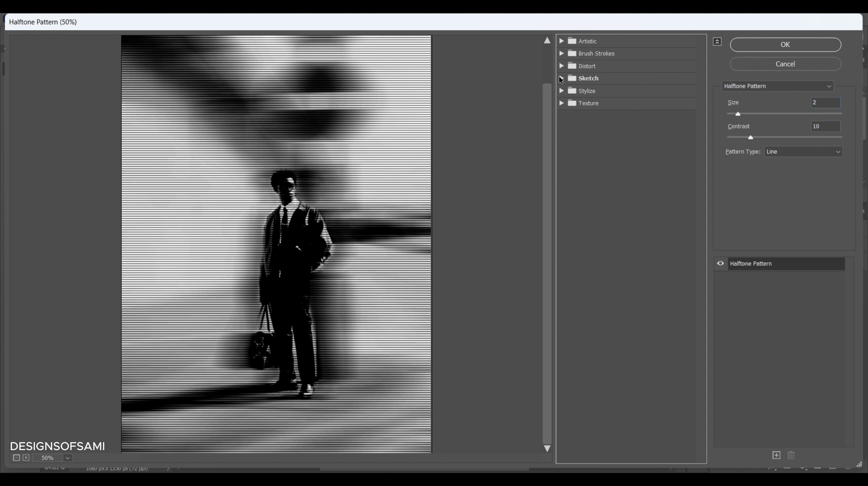
Step: Stack a Texture > Grain effect beneath Halftone Pattern in the Filter Gallery
{"action": "left_click", "coordinate": [563, 101]}
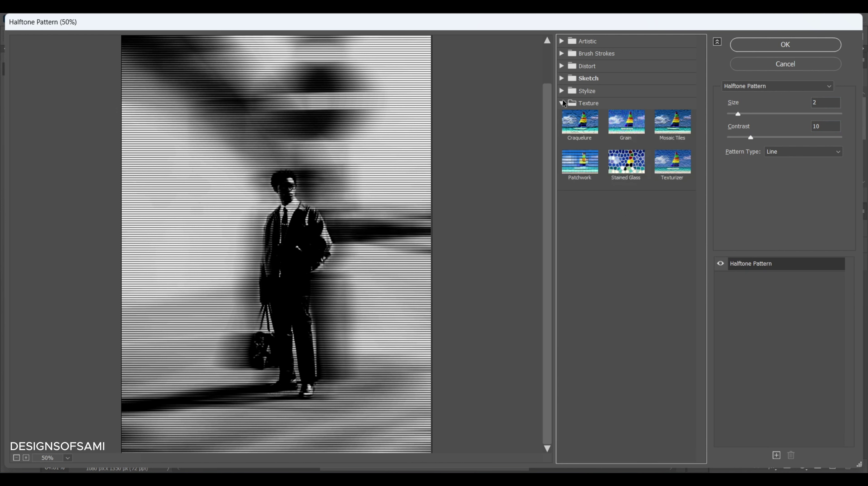
{"action": "left_click", "coordinate": [623, 126]}
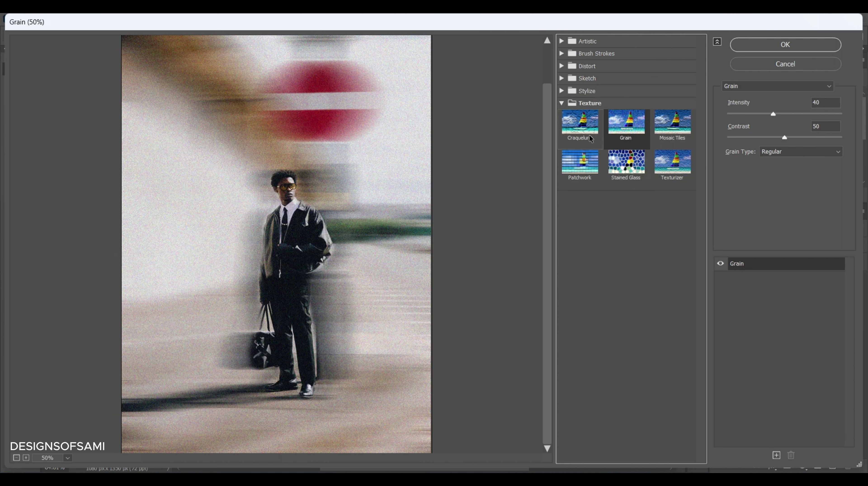
{"action": "left_click", "coordinate": [776, 457]}
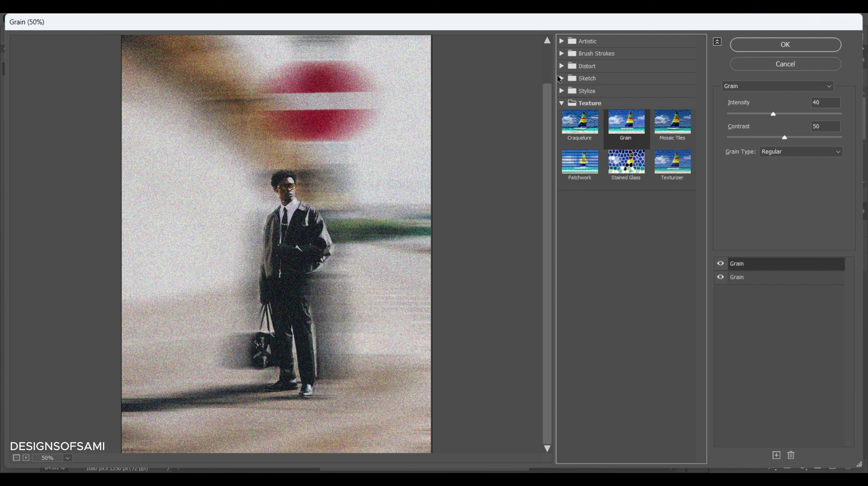
{"action": "left_click", "coordinate": [561, 79]}
{"action": "left_click", "coordinate": [583, 187]}
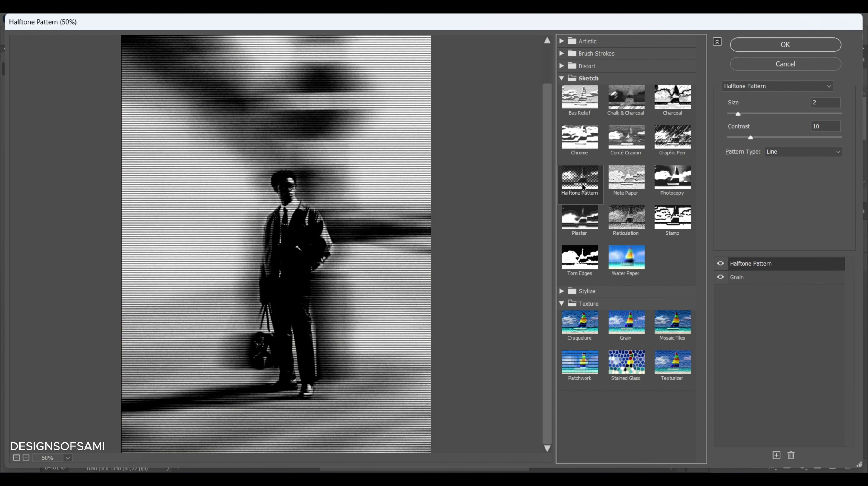
{"action": "left_click", "coordinate": [561, 79]}
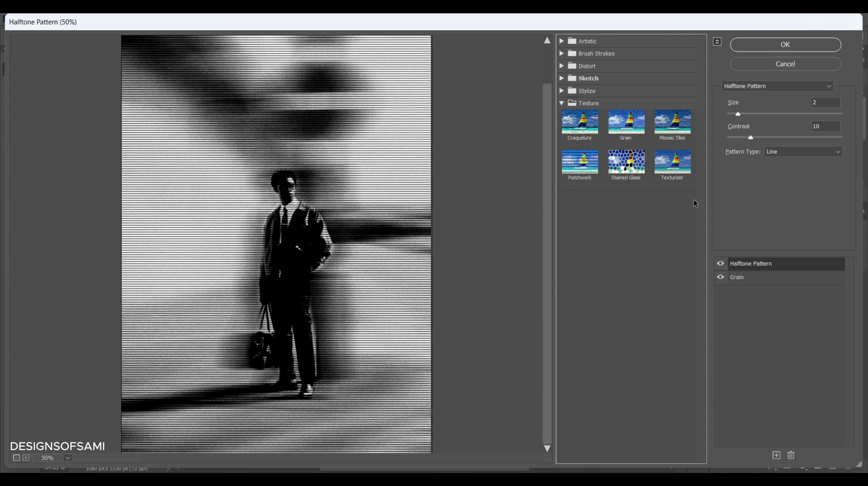
{"action": "left_click", "coordinate": [744, 277]}
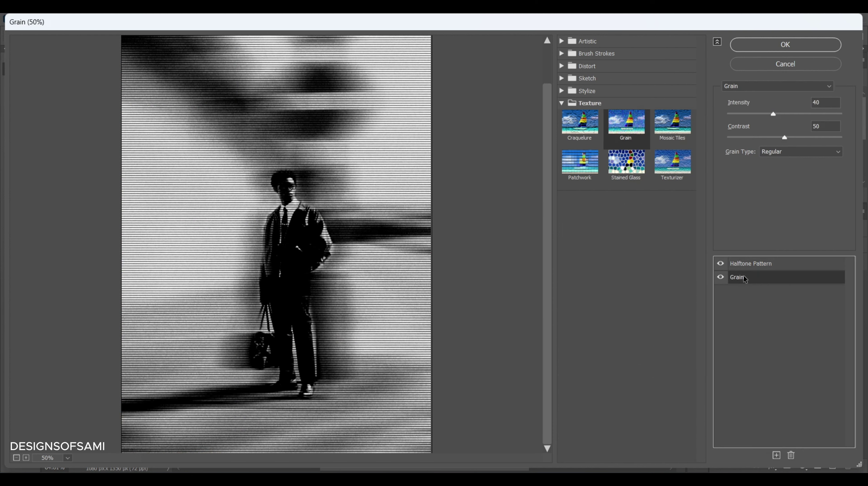
Step: Set Grain to intensity 35, contrast 30, Horizontal type, and apply the Filter Gallery
{"action": "double_click", "coordinate": [826, 126]}
{"action": "type", "text": "30"}
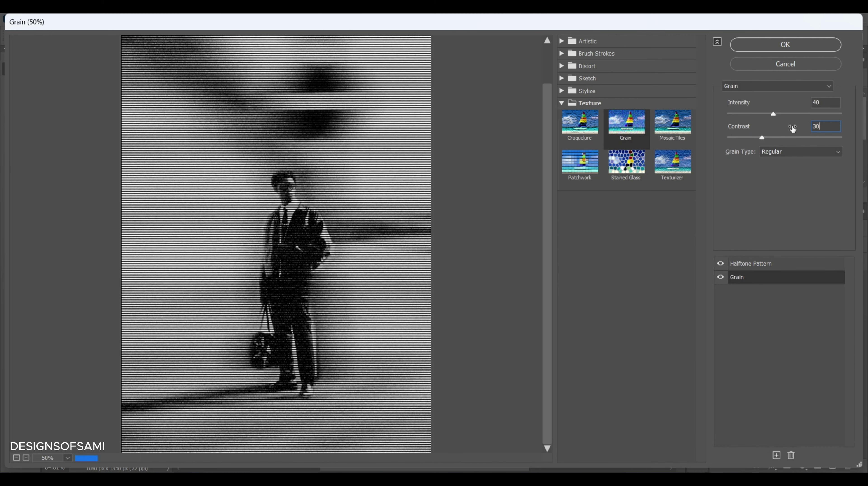
{"action": "double_click", "coordinate": [826, 102]}
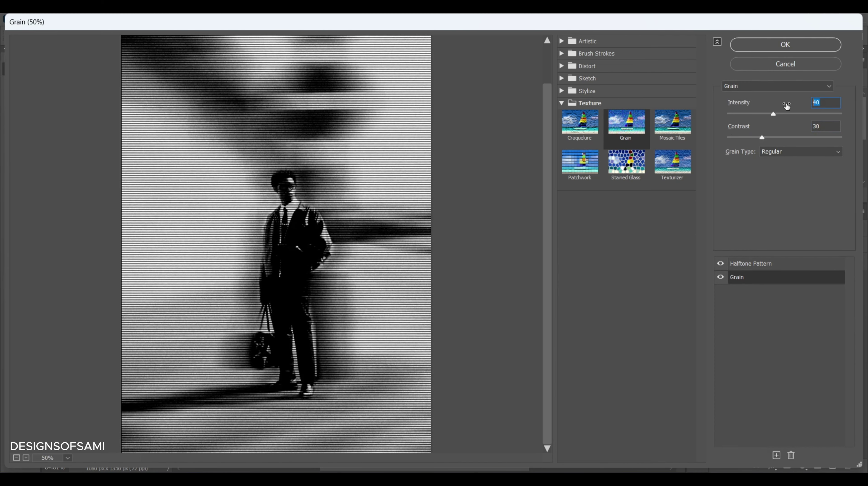
{"action": "type", "text": "35"}
{"action": "left_click", "coordinate": [797, 152]}
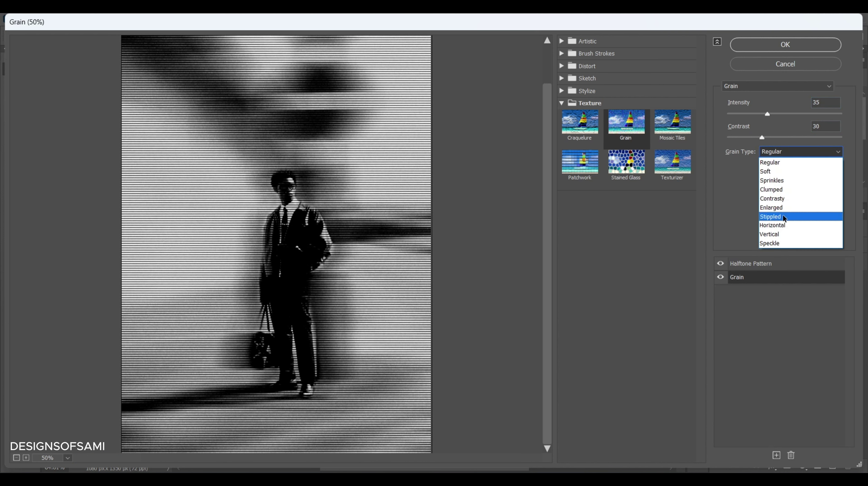
{"action": "left_click", "coordinate": [779, 226]}
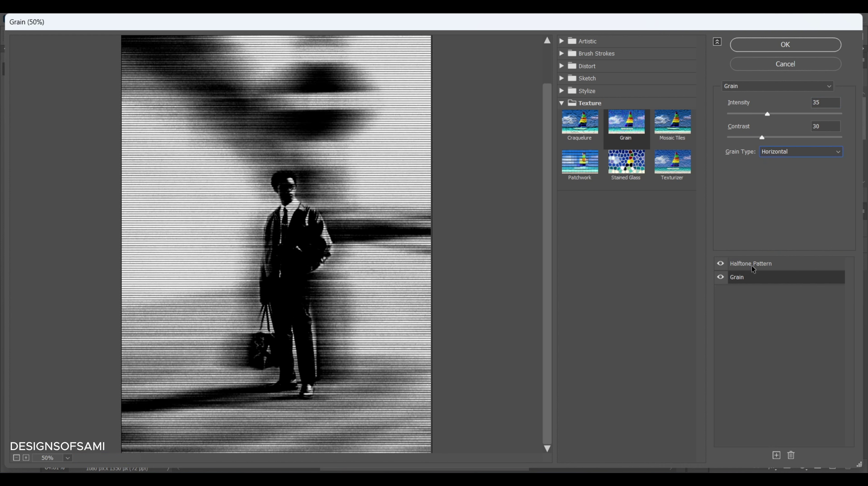
{"action": "left_click", "coordinate": [761, 48]}
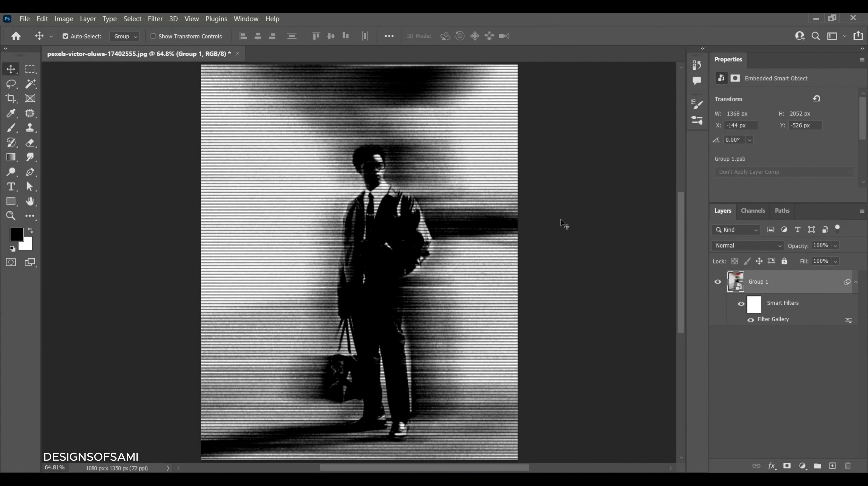
Step: Add a Levels adjustment layer above Group 1 with input levels 10, 1.50 and 220
{"action": "left_click", "coordinate": [855, 282]}
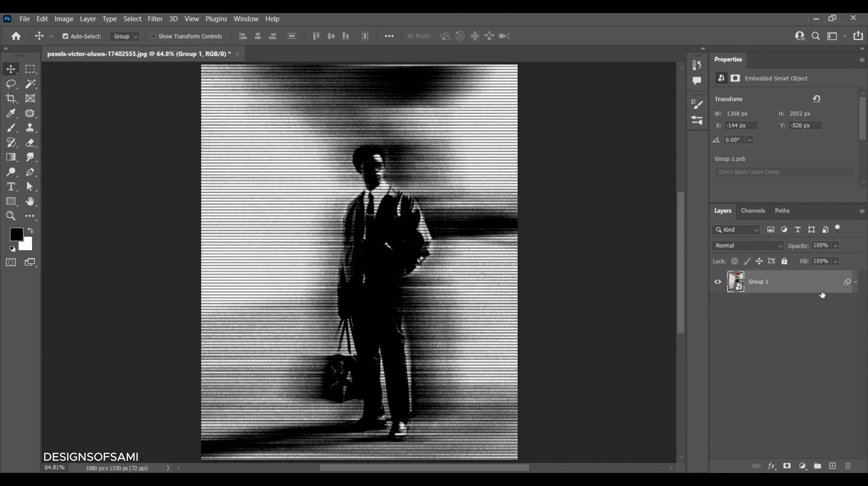
{"action": "left_click", "coordinate": [802, 466]}
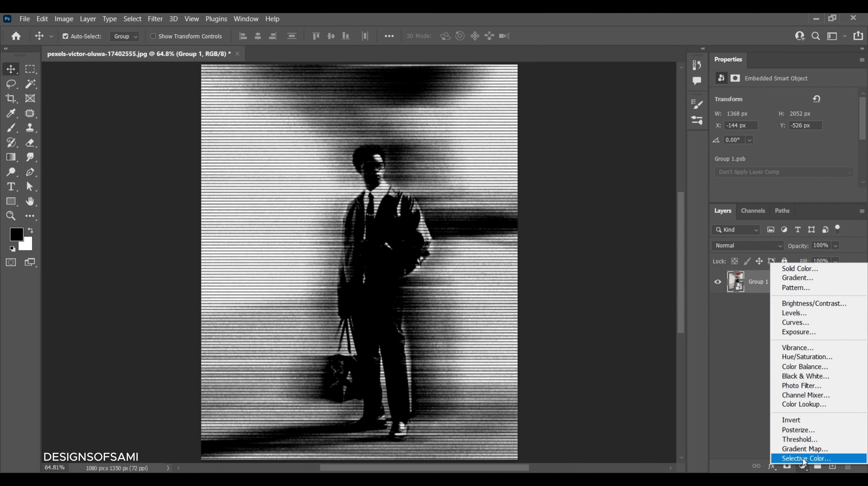
{"action": "left_click", "coordinate": [795, 314]}
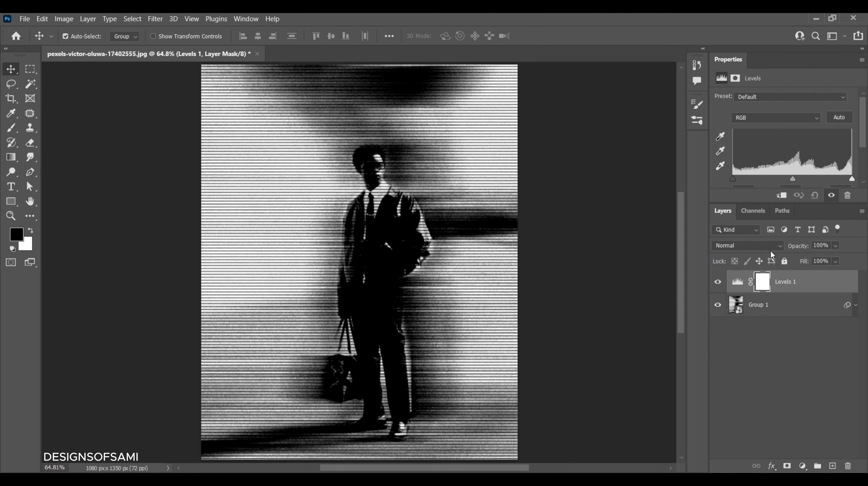
{"action": "scroll", "coordinate": [758, 164], "scroll_direction": "down", "scroll_amount": 1}
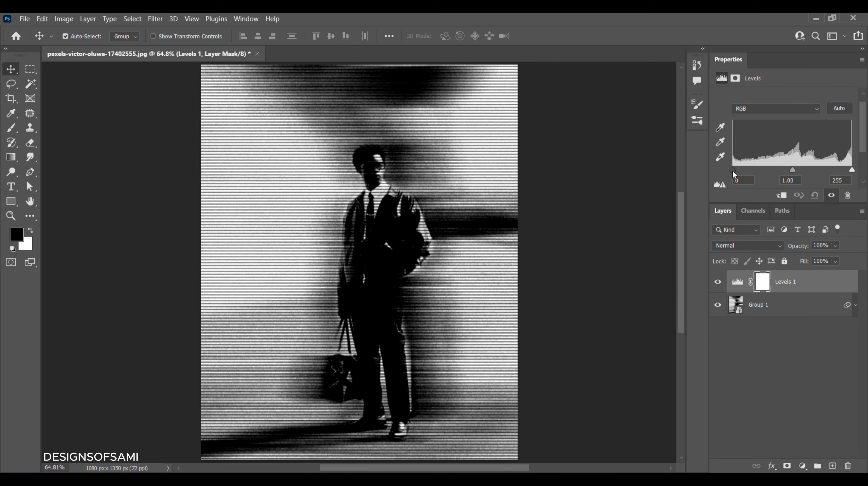
{"action": "left_click_drag", "start_coordinate": [735, 170], "coordinate": [737, 171]}
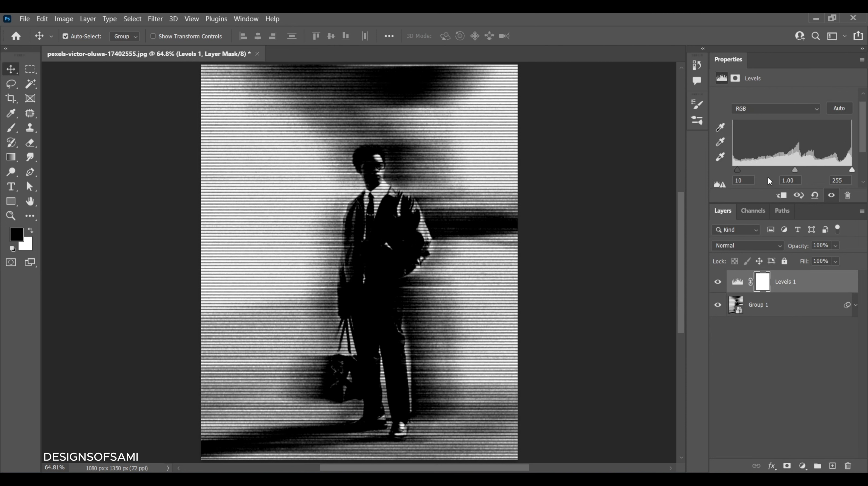
{"action": "left_click_drag", "start_coordinate": [793, 170], "coordinate": [778, 170]}
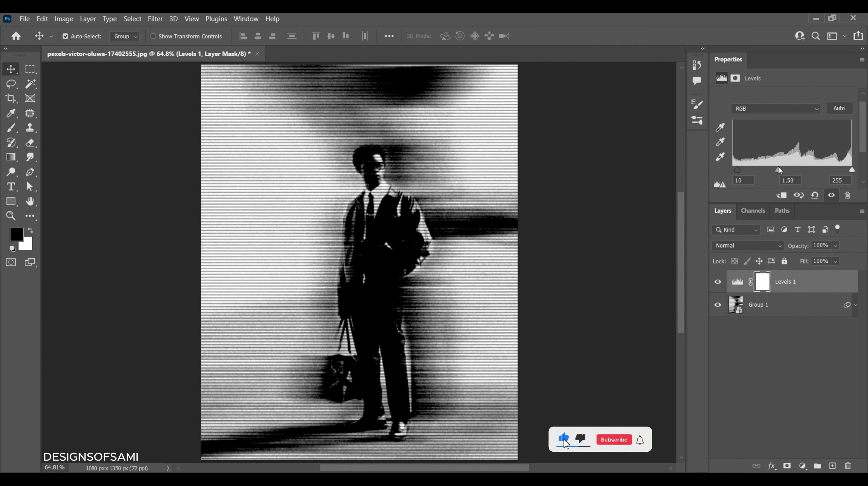
{"action": "left_click_drag", "start_coordinate": [852, 169], "coordinate": [836, 170]}
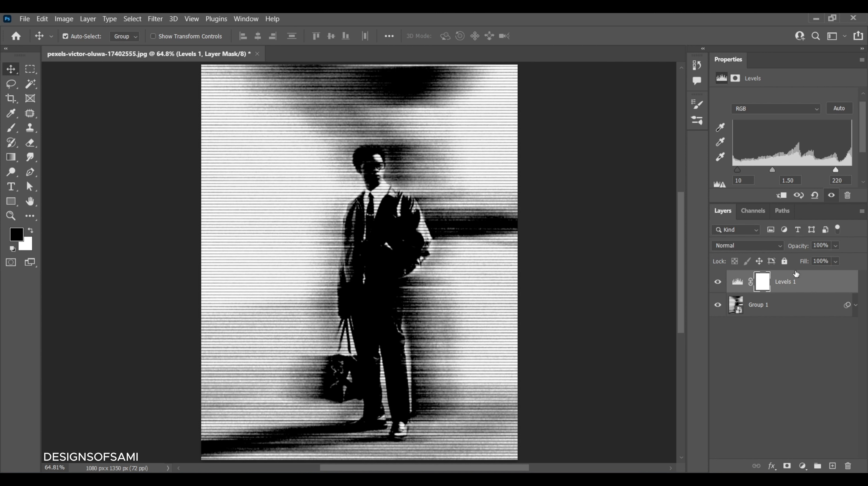
{"action": "left_click", "coordinate": [803, 466]}
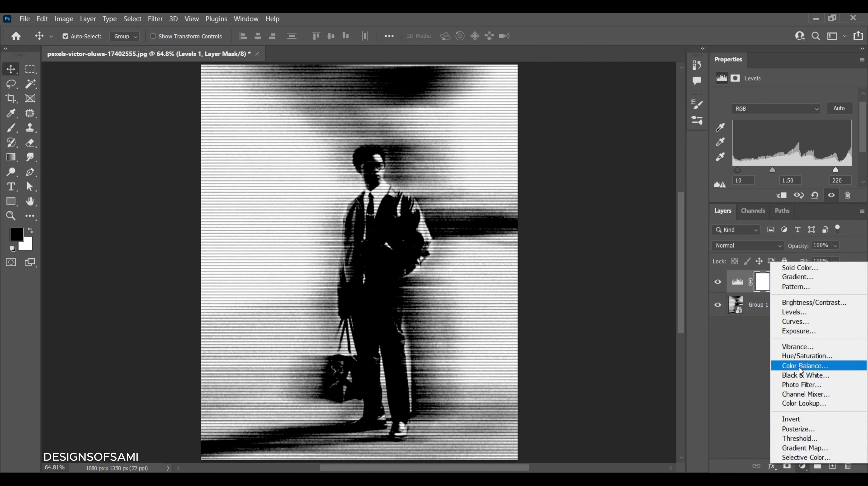
Step: Add Curves 1 with the shadows pulled down and highlights lifted into a gentle S-curve
{"action": "left_click", "coordinate": [794, 323]}
{"action": "scroll", "coordinate": [775, 156], "scroll_direction": "down", "scroll_amount": 2}
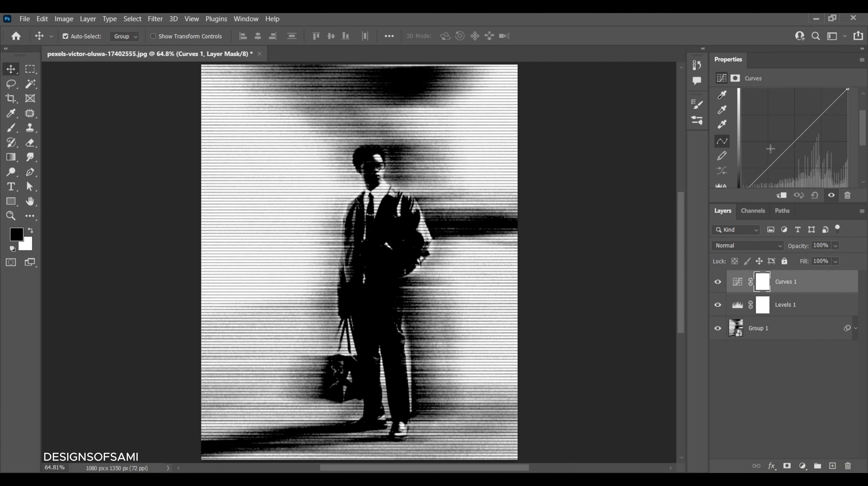
{"action": "left_click_drag", "start_coordinate": [773, 163], "coordinate": [775, 165]}
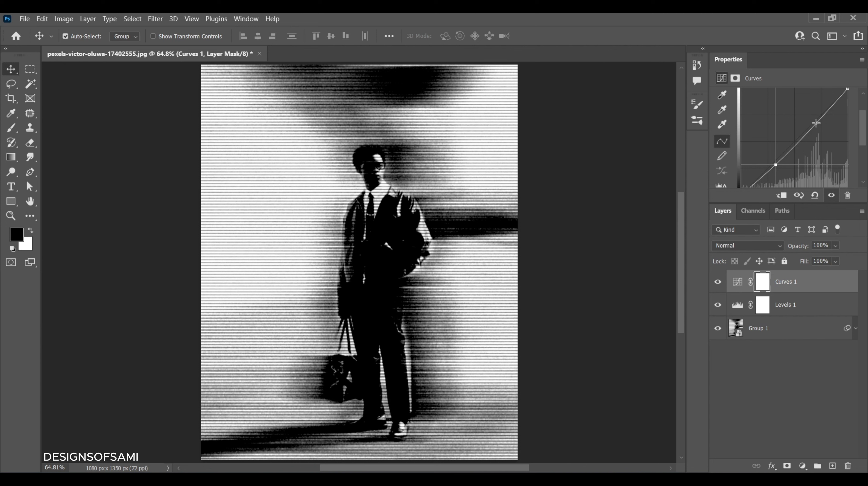
{"action": "left_click_drag", "start_coordinate": [816, 123], "coordinate": [812, 120]}
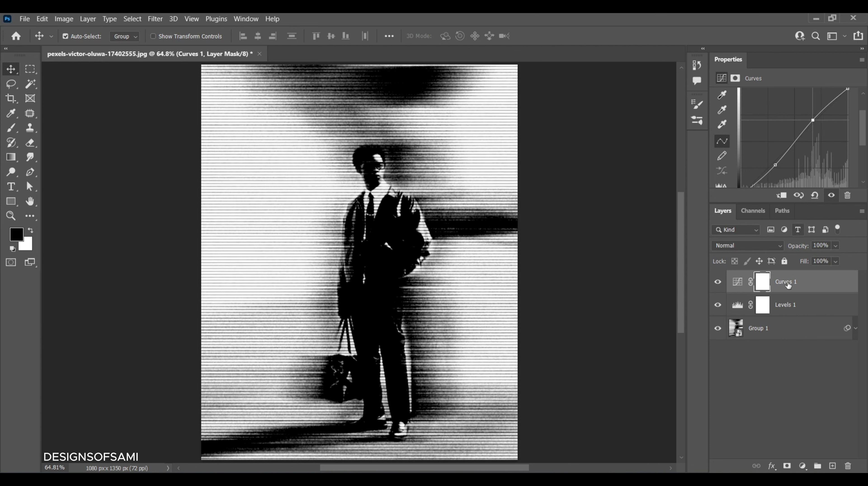
{"action": "left_click", "coordinate": [790, 332]}
{"action": "left_click", "coordinate": [803, 466]}
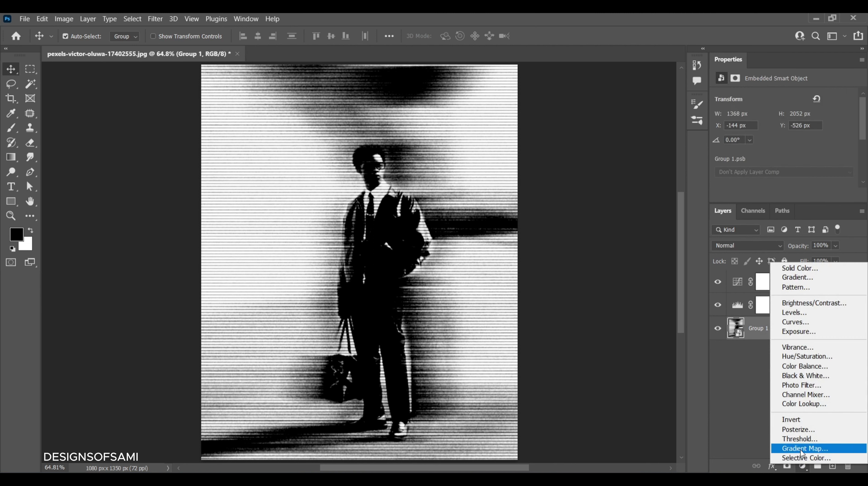
Step: Add Gradient Map 1 with the black-to-white Basics gradient, placed above Curves 1 and Levels 1
{"action": "left_click", "coordinate": [801, 449]}
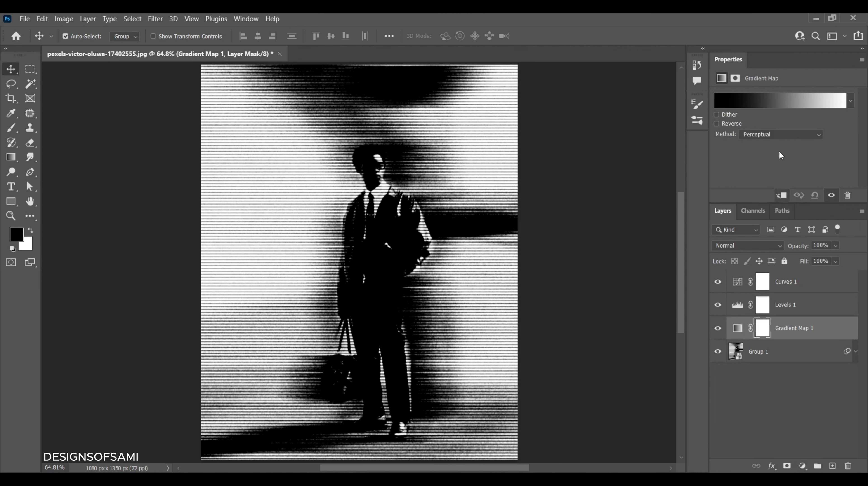
{"action": "left_click", "coordinate": [774, 102]}
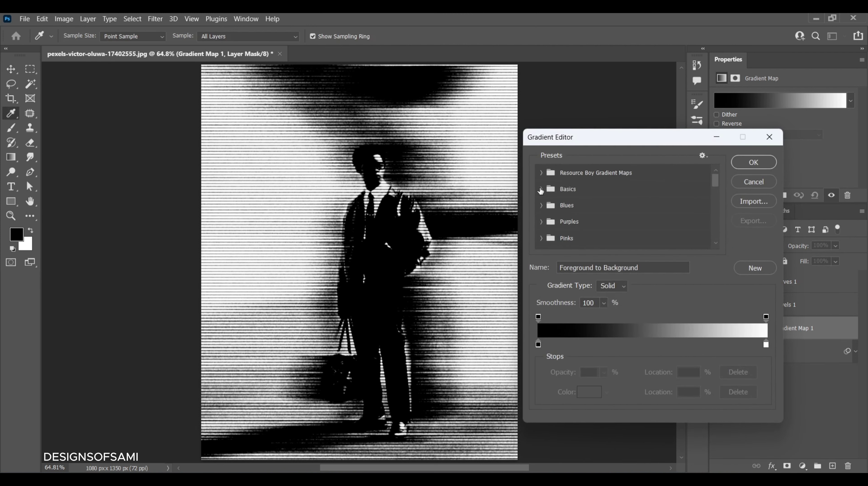
{"action": "left_click", "coordinate": [540, 189]}
{"action": "left_click", "coordinate": [554, 208]}
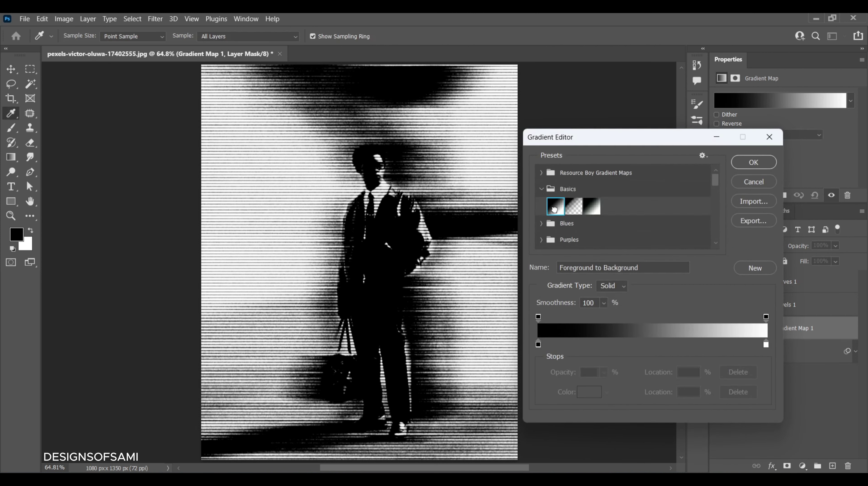
{"action": "left_click", "coordinate": [753, 163]}
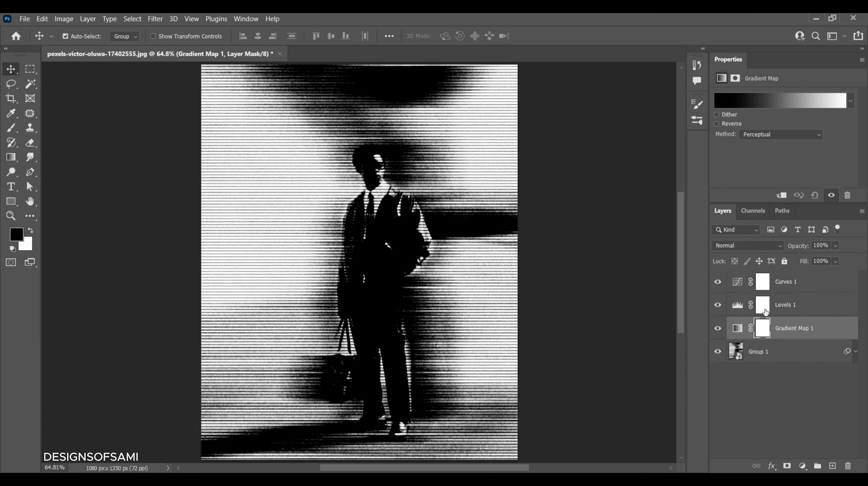
{"action": "left_click_drag", "start_coordinate": [821, 330], "coordinate": [822, 281]}
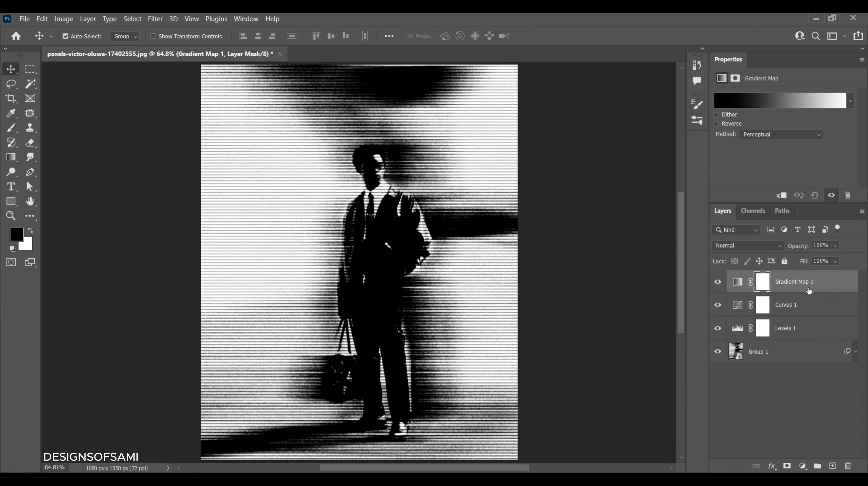